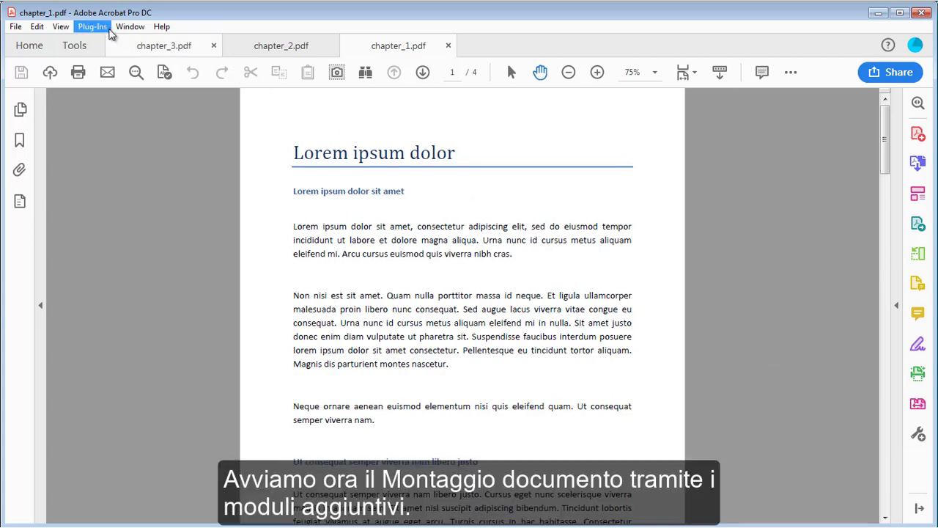
Start the Prinect 2020 Assemble Documents tool for chapter_1.pdf
left_click(93, 26)
left_click(105, 65)
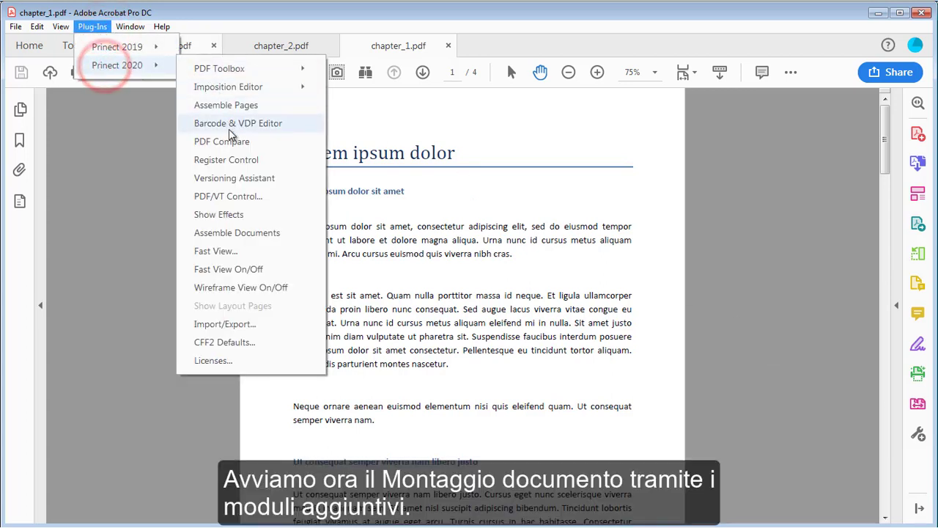
left_click(240, 235)
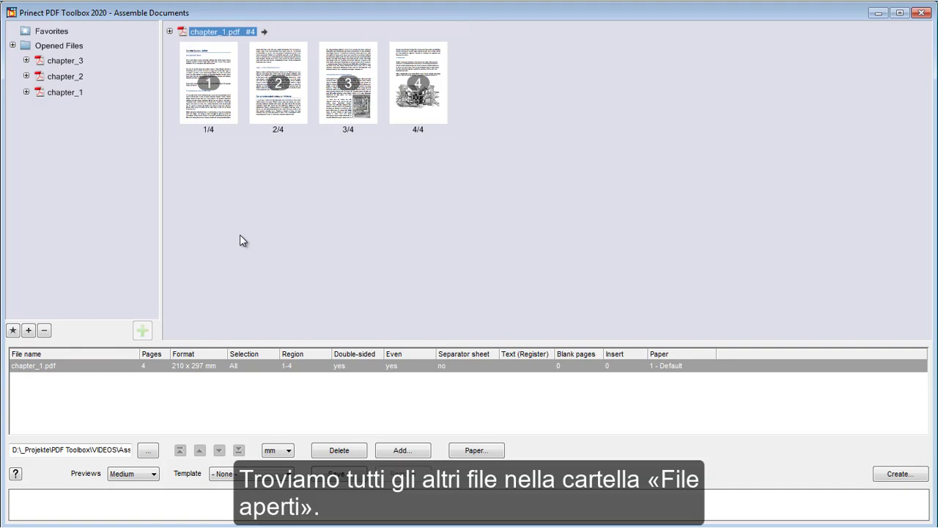
Add chapter_2 and chapter_3 from the opened files to the assembly and collapse their page previews
left_click(73, 77)
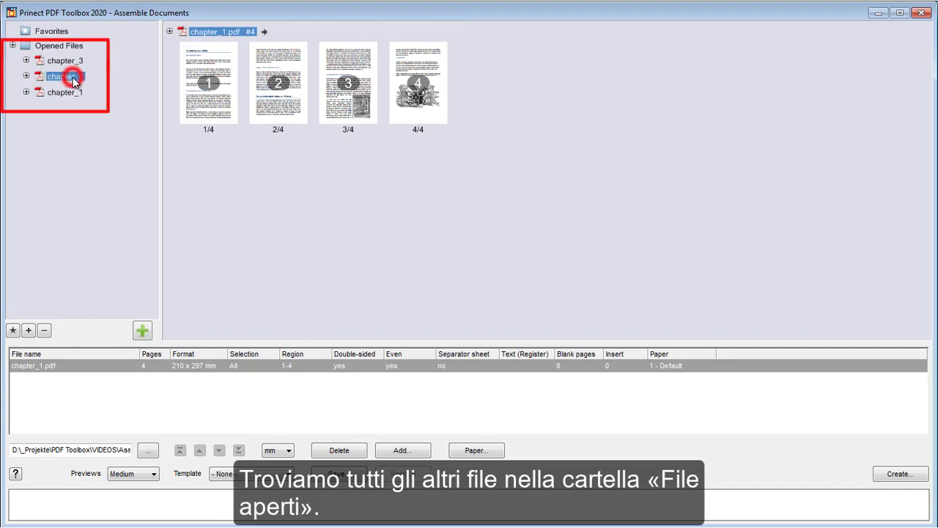
left_click(143, 330)
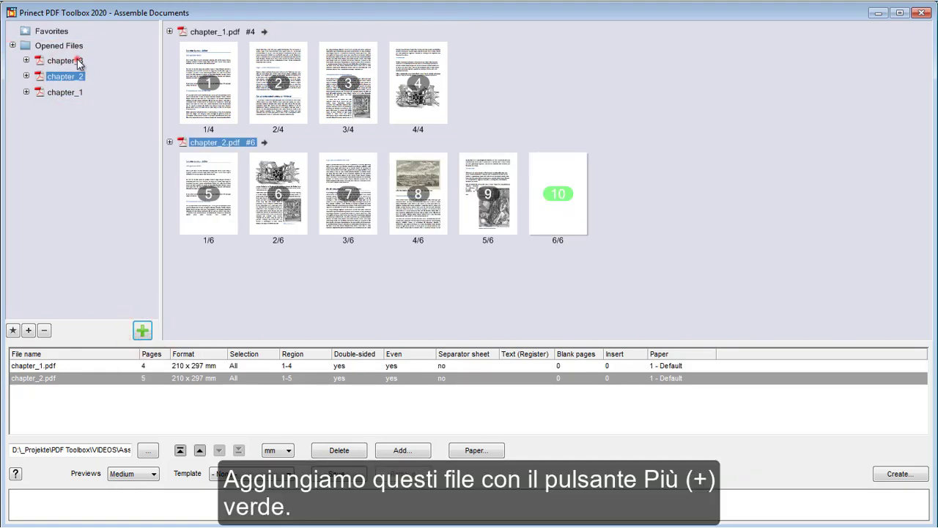
left_click(66, 60)
left_click(143, 331)
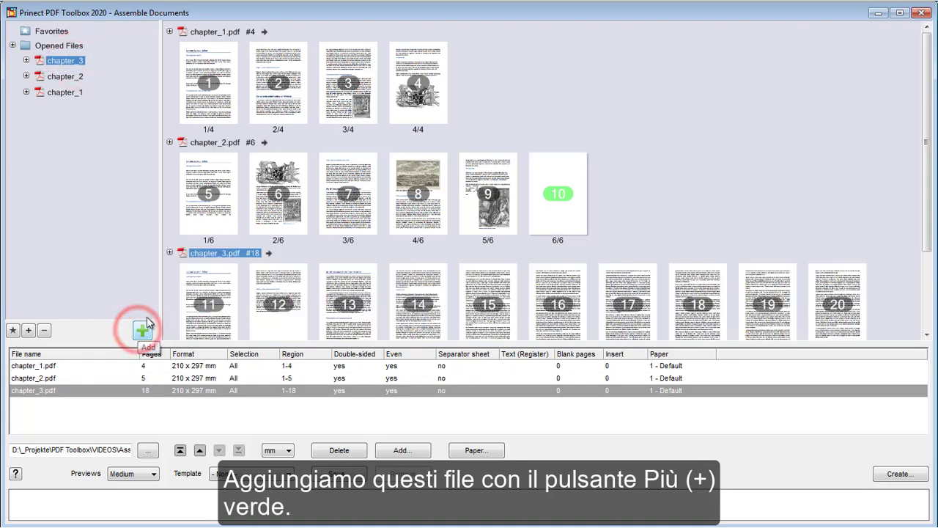
left_click(170, 253)
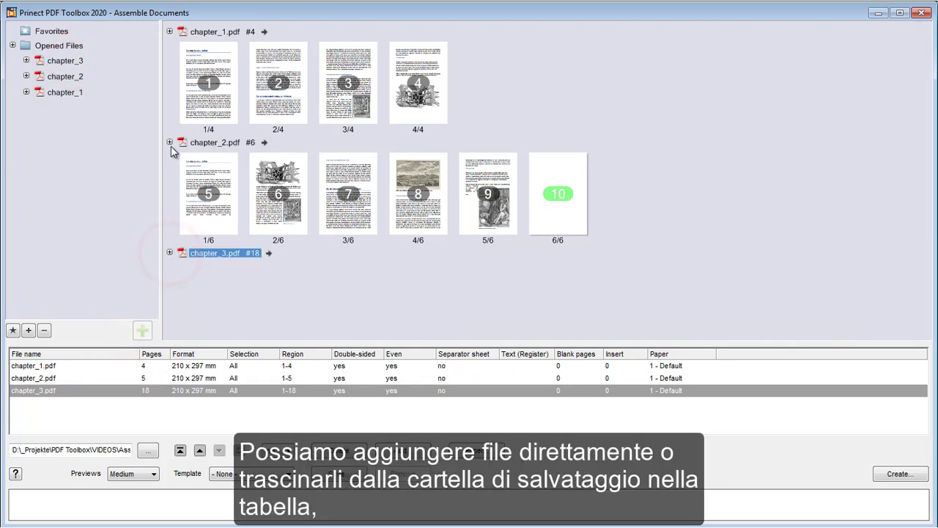
left_click(169, 142)
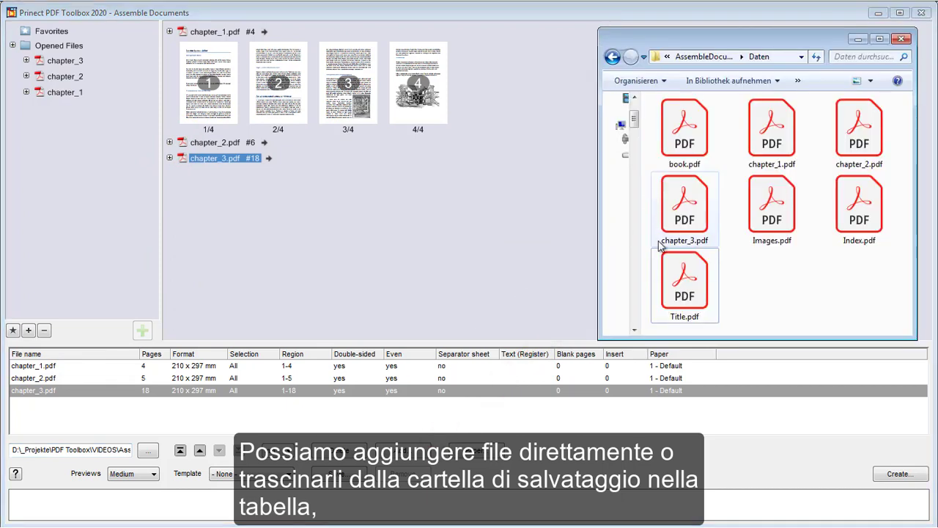
Add Title.pdf from the Daten folder to the file table and move it to the first position
left_click_drag(671, 290, 295, 410)
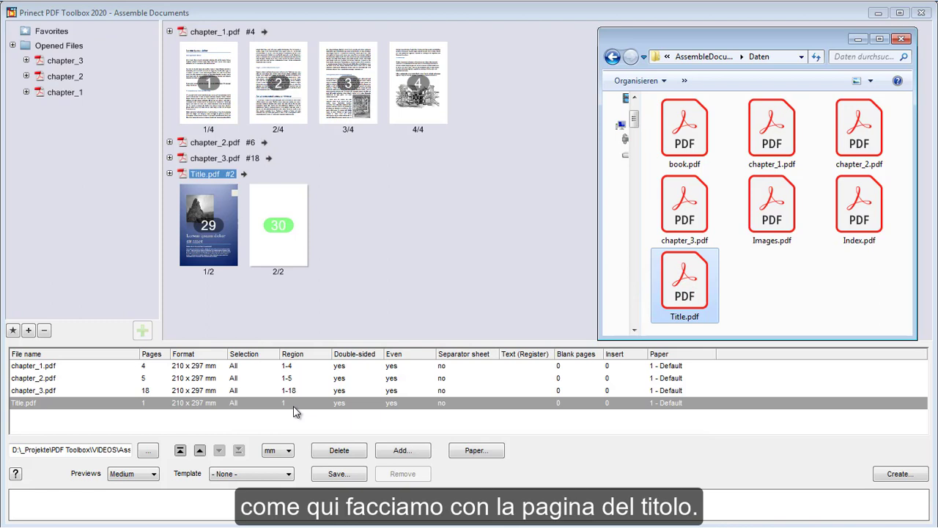
left_click(180, 450)
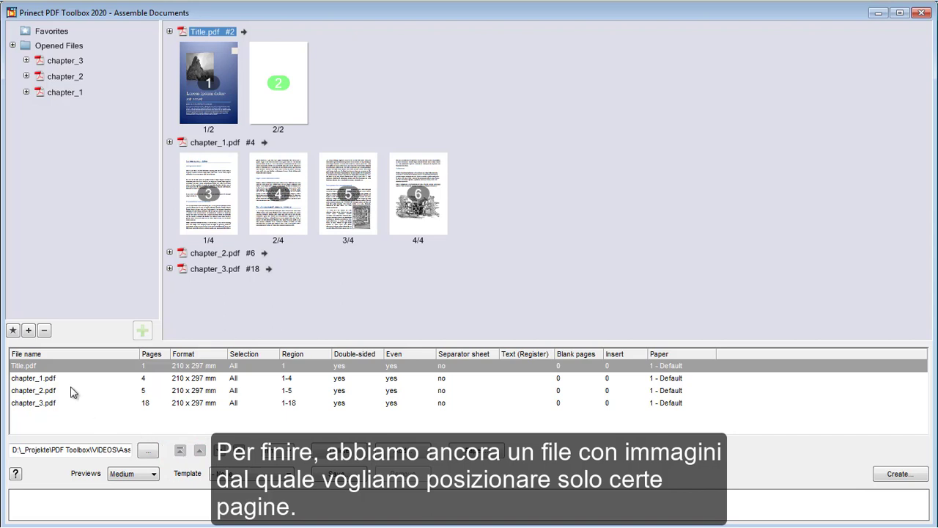
Add Images.pdf from the Daten folder to the list of source files
left_click(29, 332)
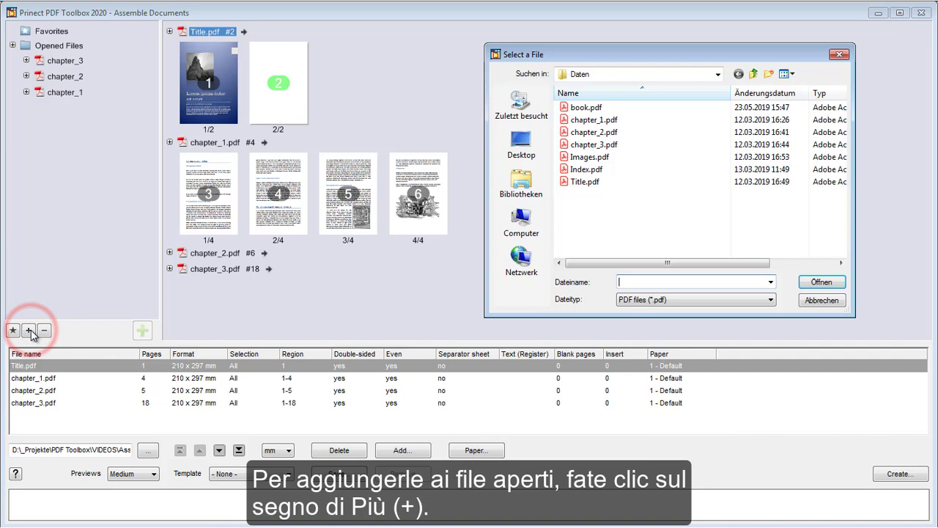
left_click(579, 157)
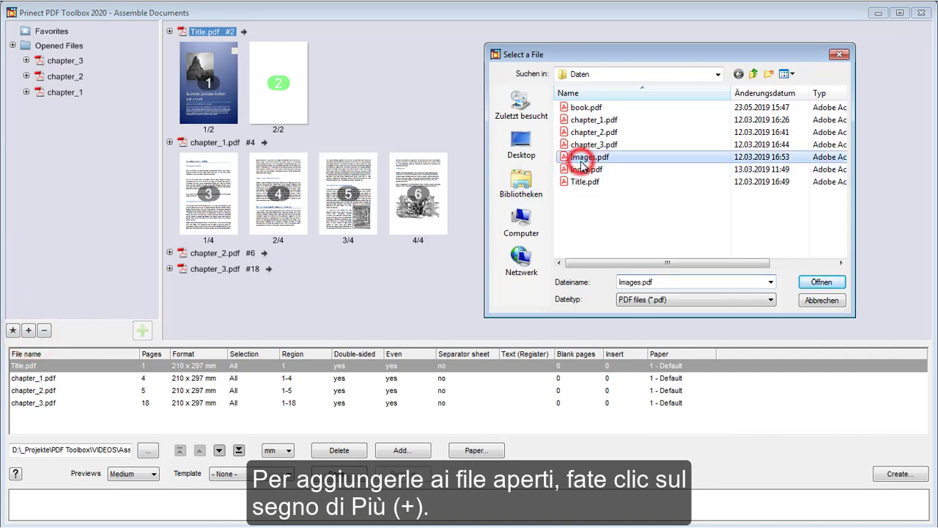
left_click(807, 283)
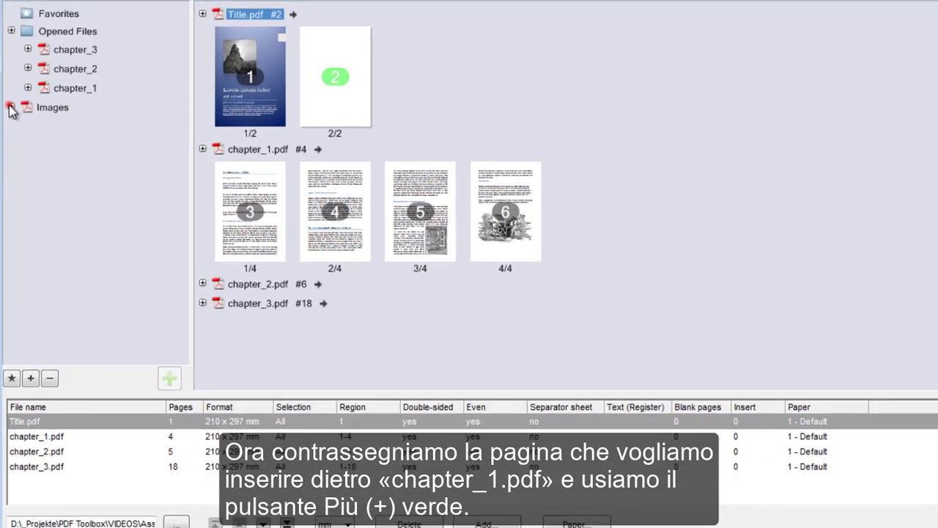
Insert page 2 of the Images file after chapter_1.pdf in the assembly
left_click(12, 108)
left_click_drag(201, 110, 195, 105)
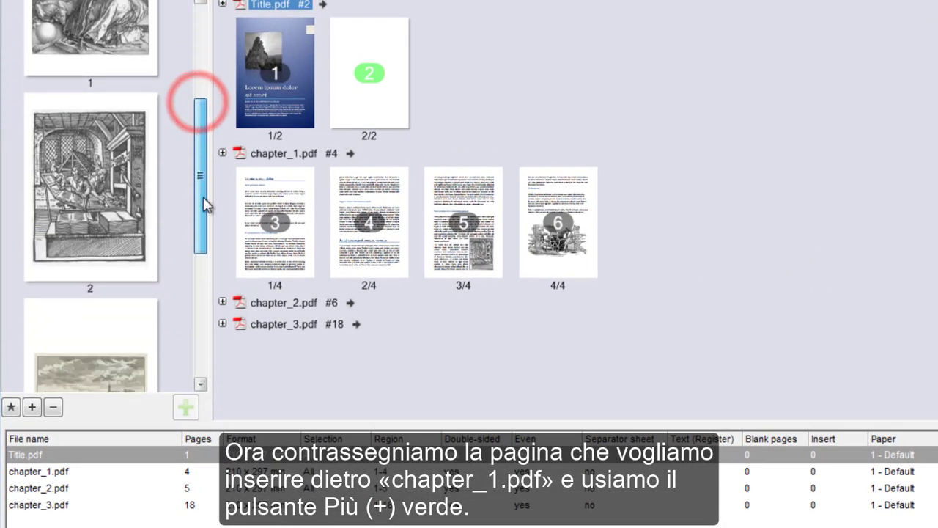
left_click(114, 197)
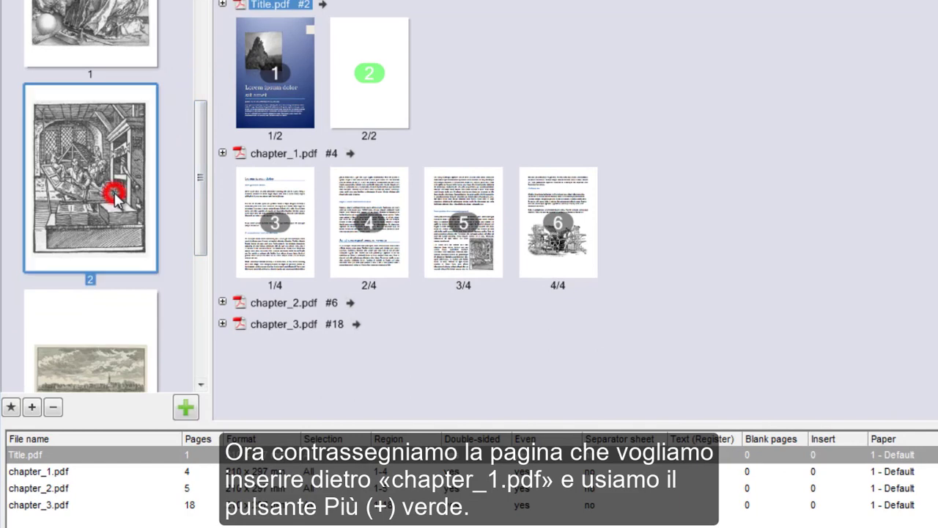
left_click(69, 472)
left_click(186, 407)
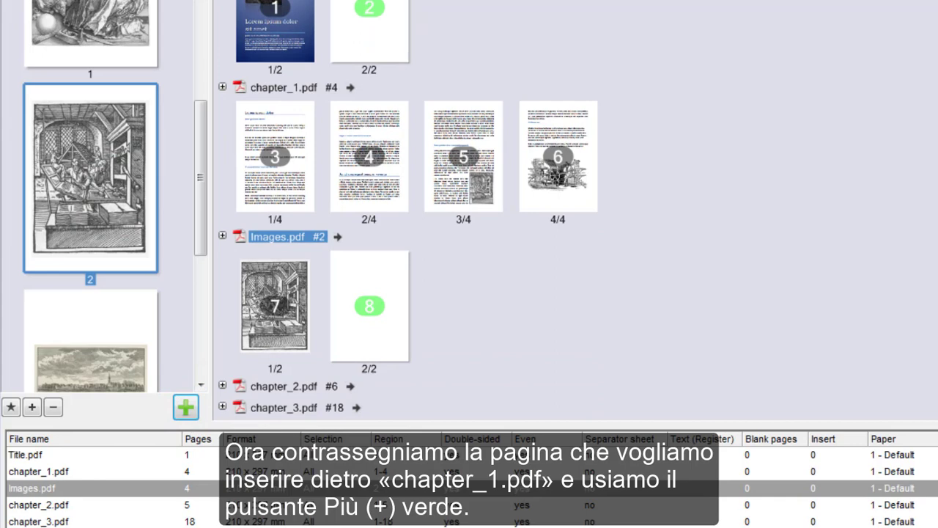
Insert page 1 of the Images file after chapter_2.pdf in the assembly
left_click_drag(201, 230, 150, 154)
left_click(143, 150)
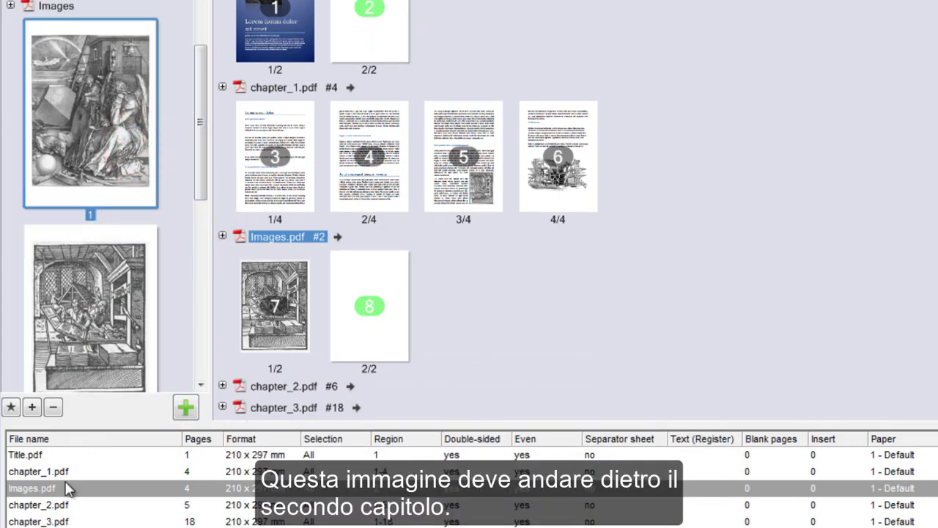
left_click_drag(68, 489, 55, 504)
left_click(185, 408)
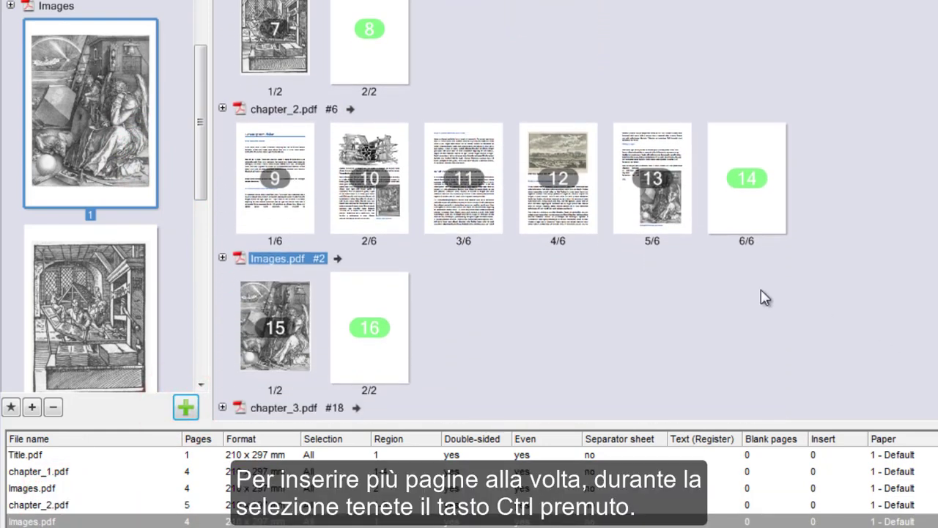
Insert pages 3 and 4 of the Images file together after chapter_3.pdf
key("ctrl")
left_click_drag(201, 184, 180, 310)
left_click(122, 274)
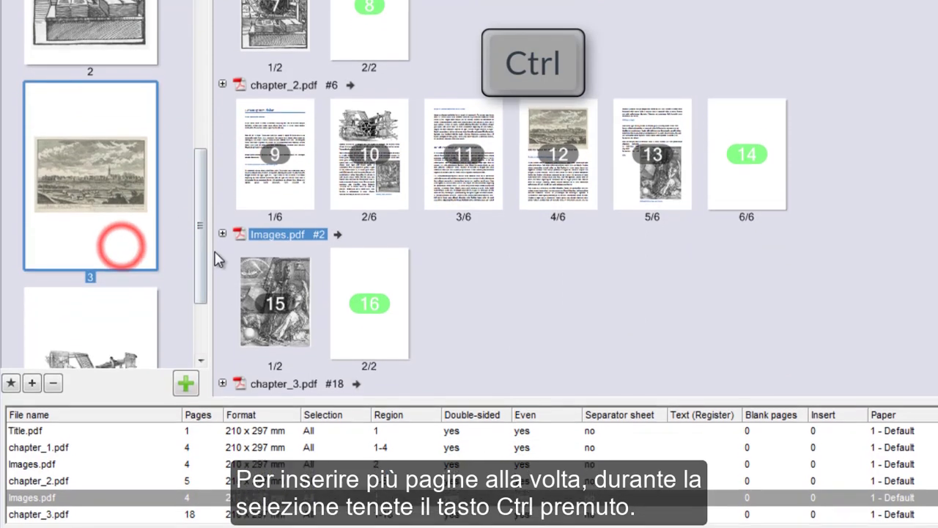
left_click_drag(203, 281, 120, 305)
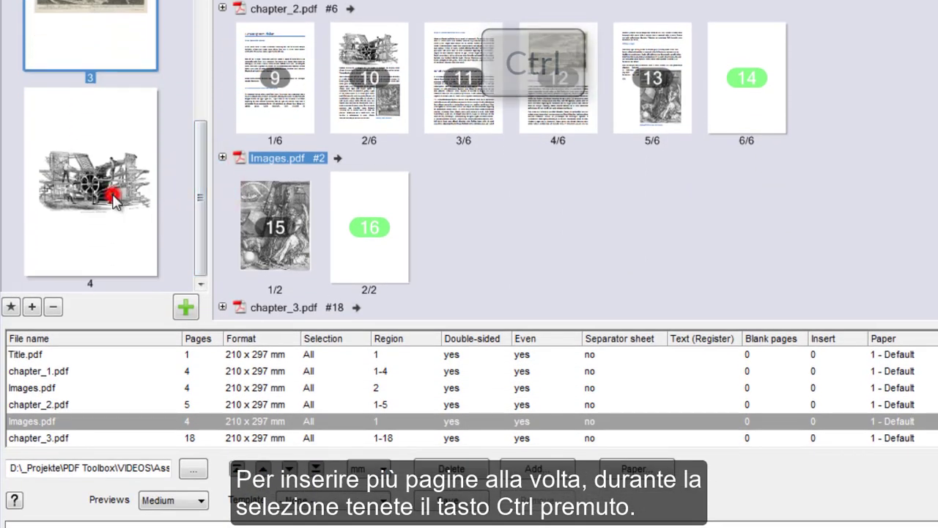
left_click(114, 197, "ctrl")
left_click(108, 438)
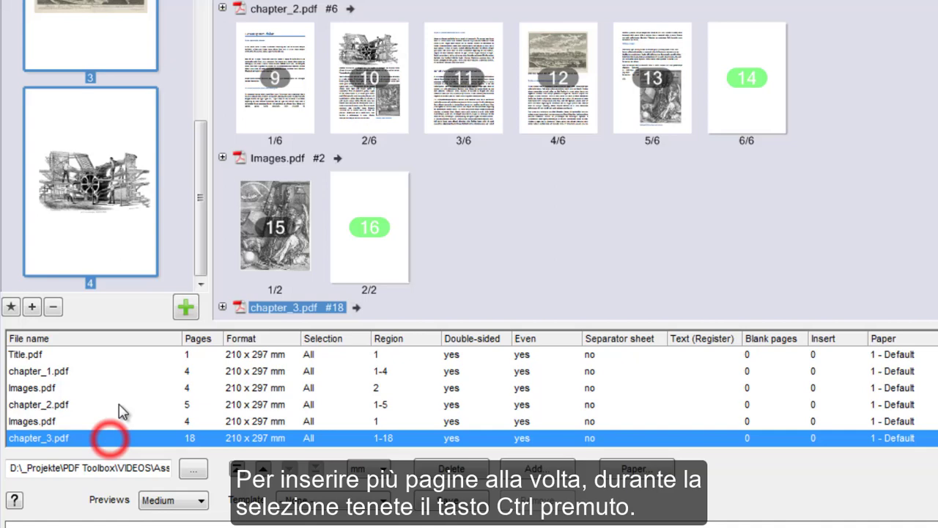
left_click(187, 309)
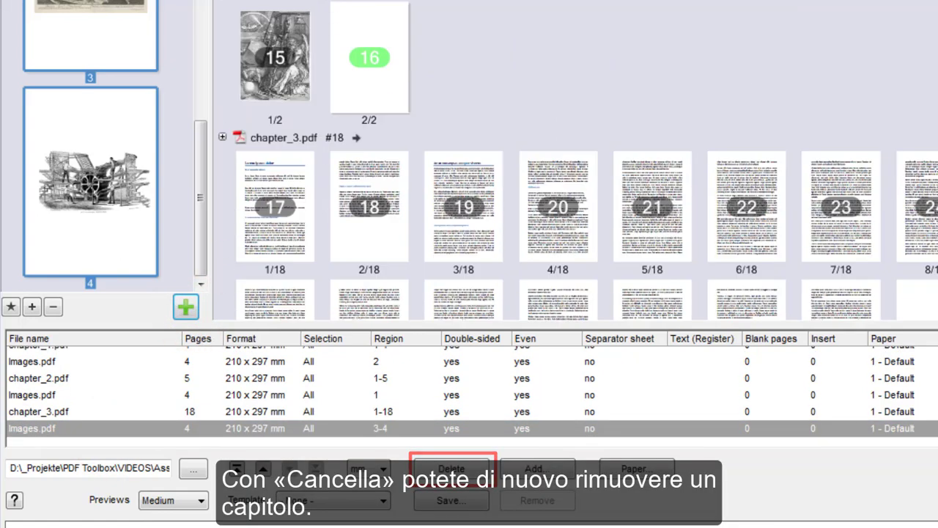
Delete the Images.pdf entry with region 3-4 from the end of the file table
left_click(164, 431)
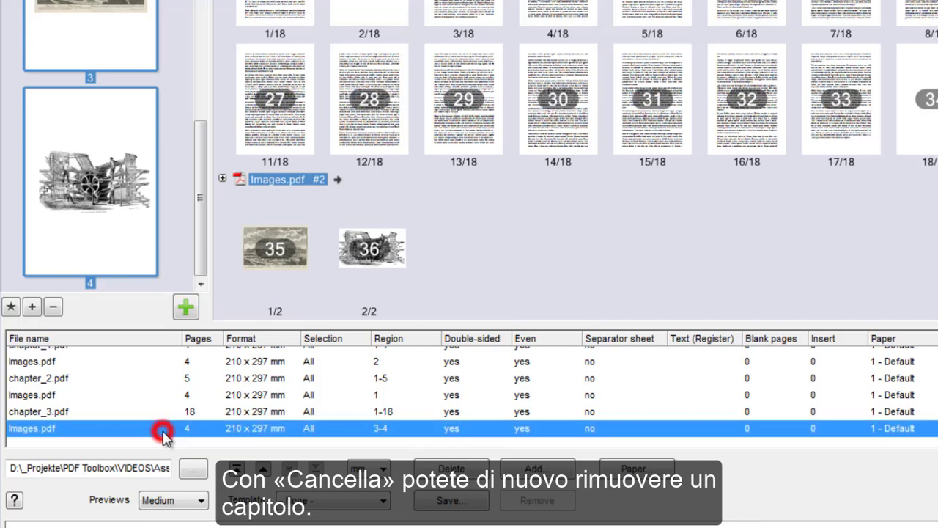
left_click(450, 469)
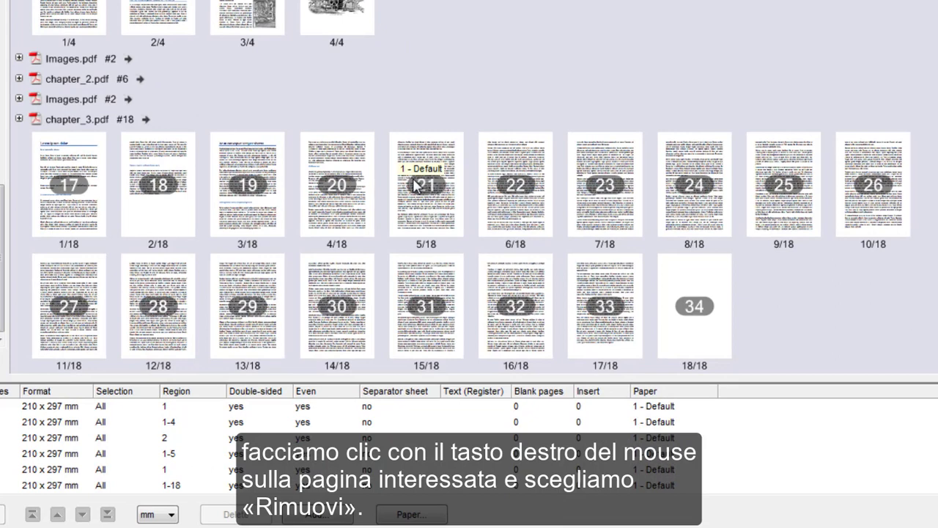
Remove the fifth page of chapter_3.pdf, and keep only the pages then previewed as 1/18, 2/18 and 7/18
right_click(479, 194)
left_click(431, 207)
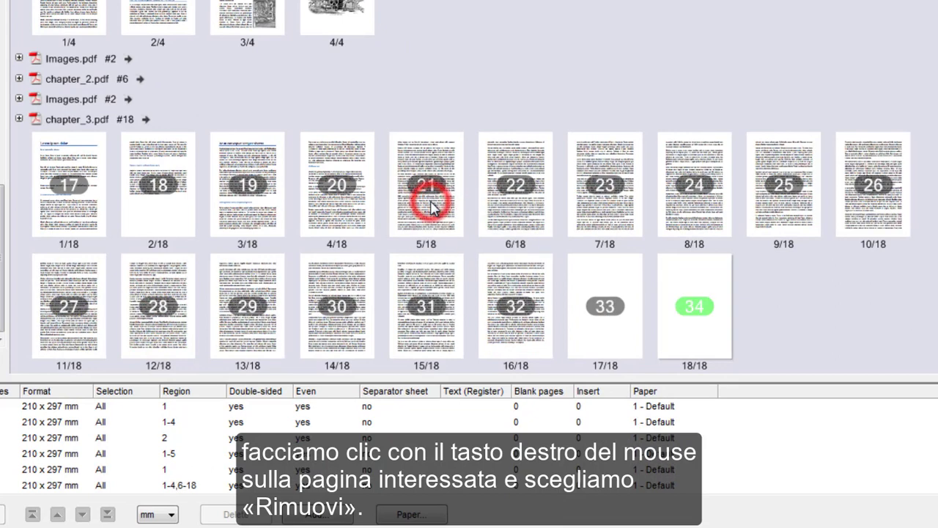
left_click(79, 200, "ctrl")
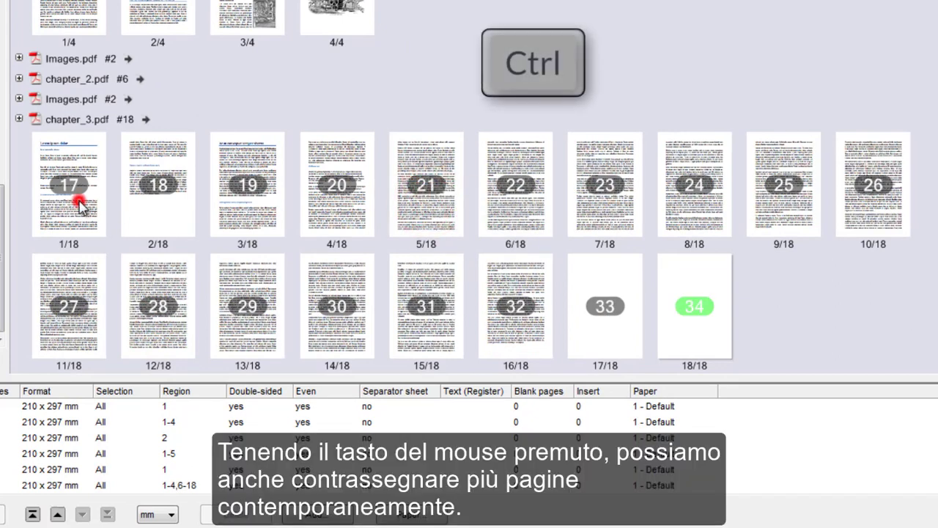
left_click(153, 207, "ctrl")
left_click(591, 202, "ctrl")
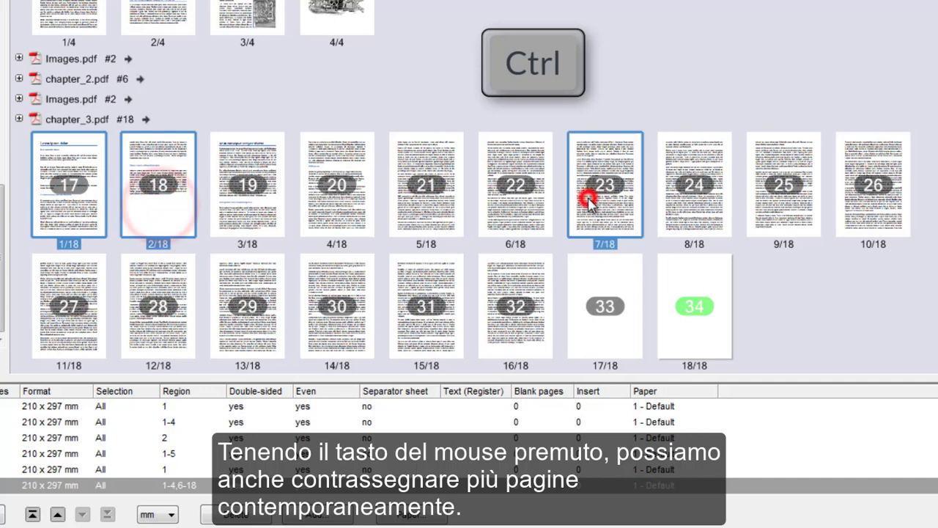
right_click(591, 204)
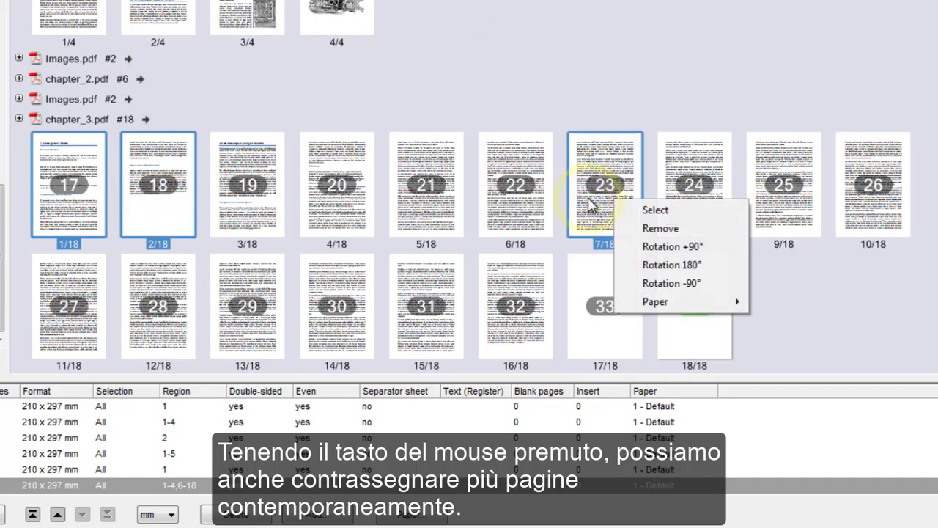
left_click(643, 212)
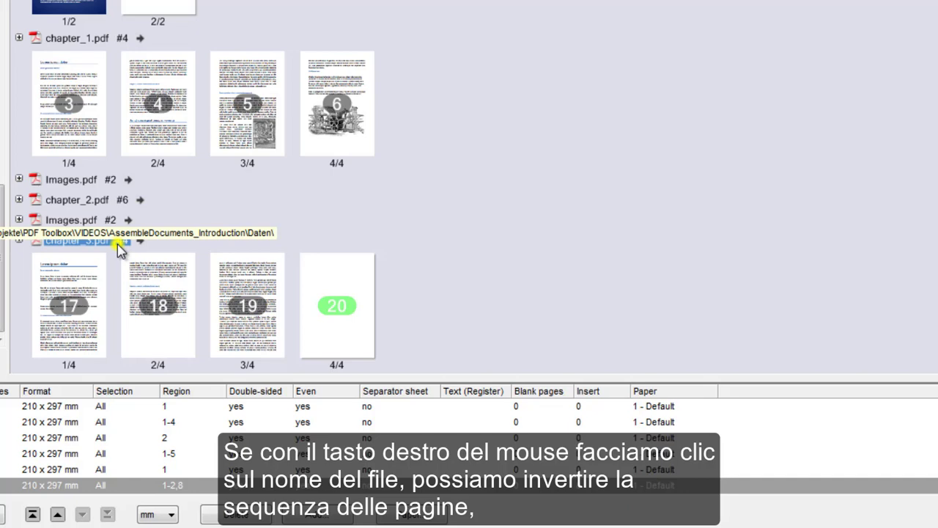
Invert the page order of chapter_3.pdf and rotate all its pages by +90°
right_click(121, 249)
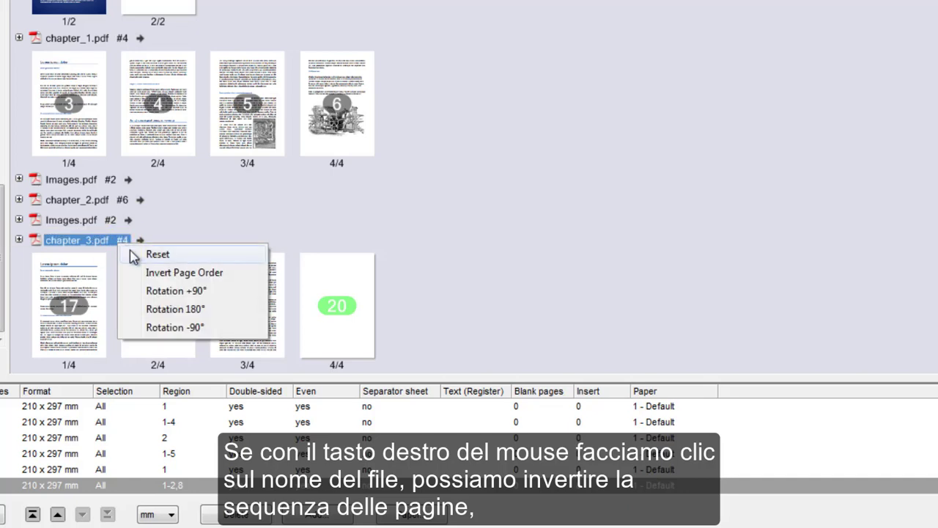
left_click(143, 272)
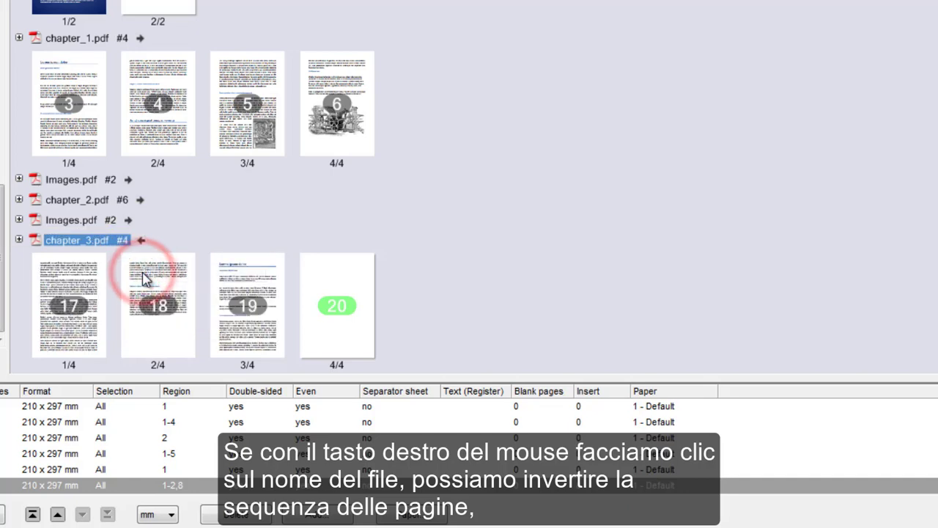
right_click(114, 249)
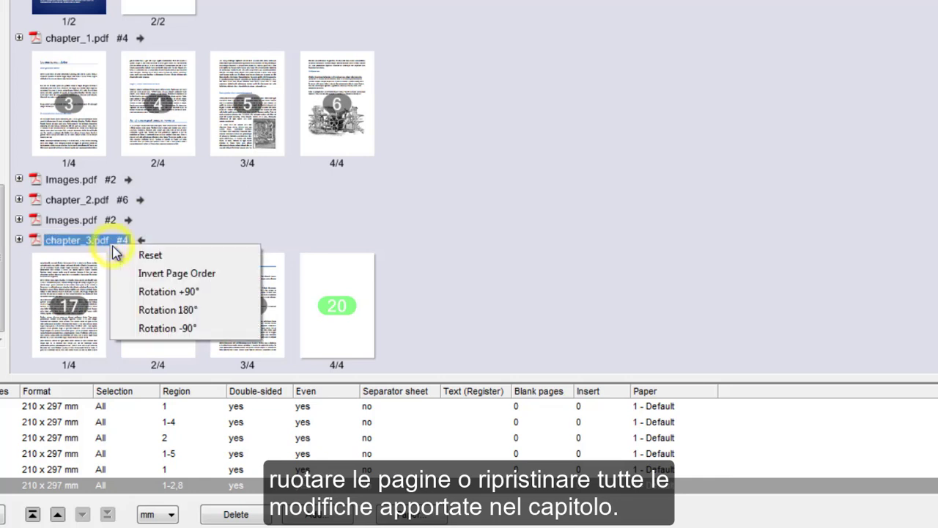
left_click(144, 292)
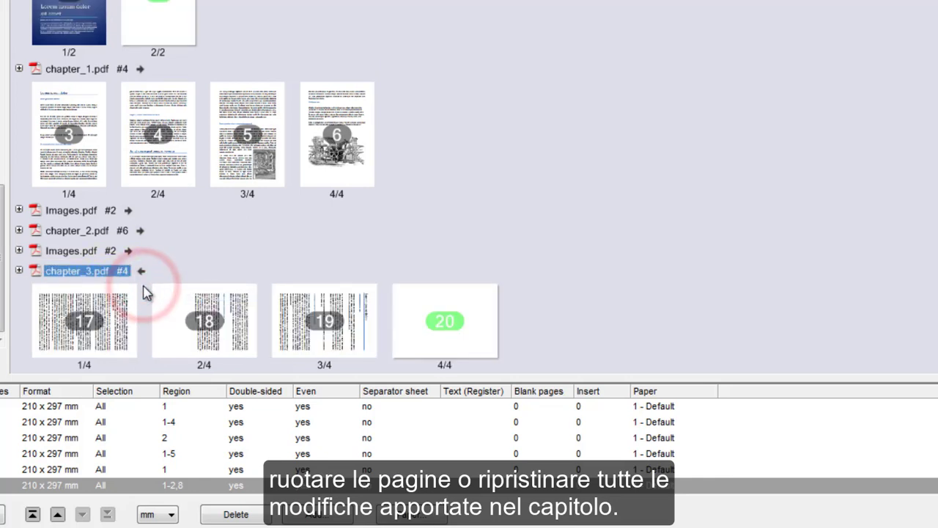
Reset all page changes made to chapter_3.pdf
right_click(125, 273)
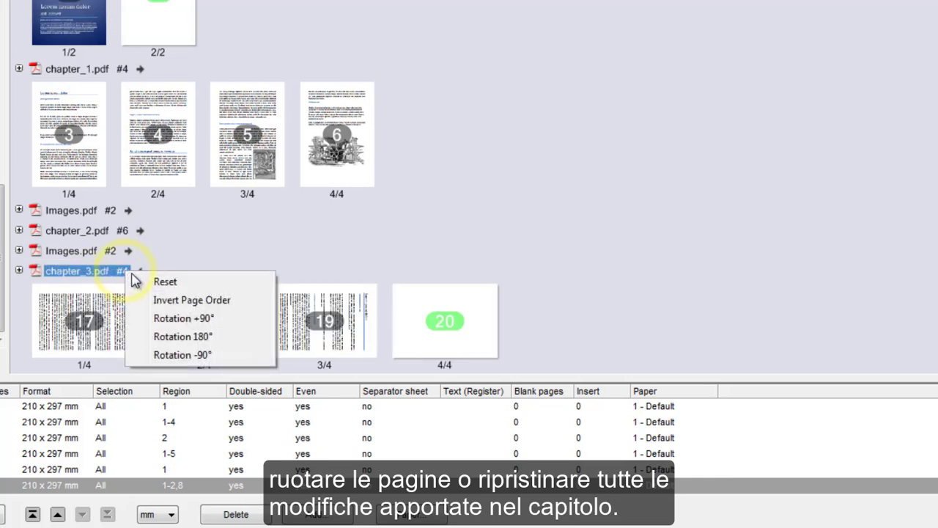
left_click(148, 282)
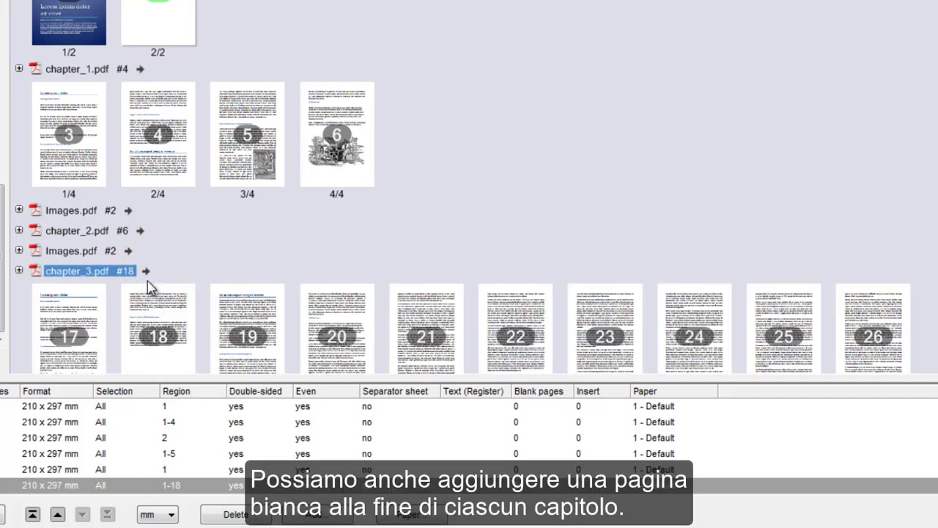
Add a blank page after the last page of chapter_1.pdf, and set that file's number of blank pages to 3
right_click(303, 132)
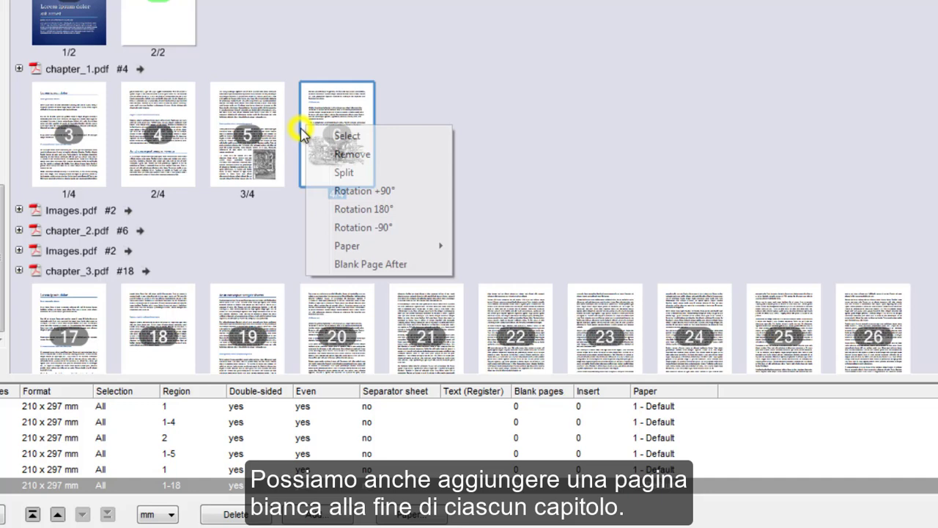
left_click(327, 263)
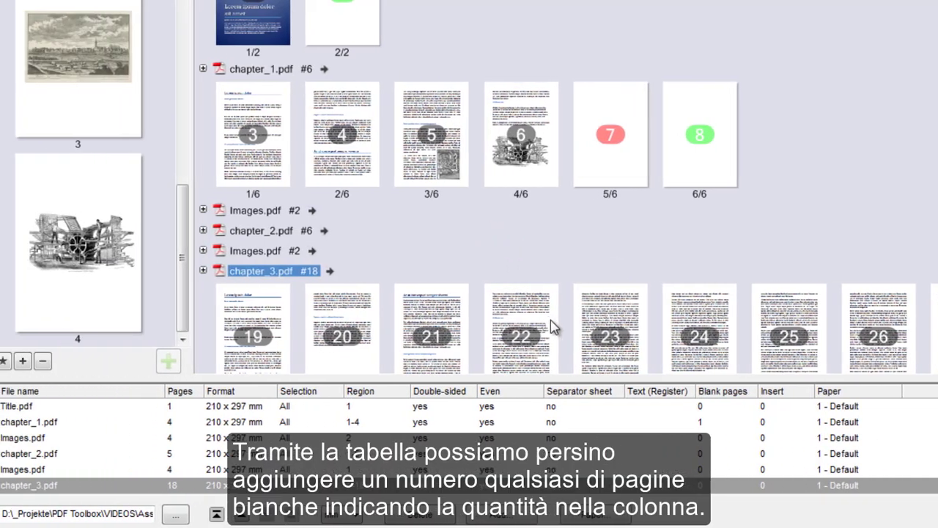
left_click(579, 423)
left_click(580, 423)
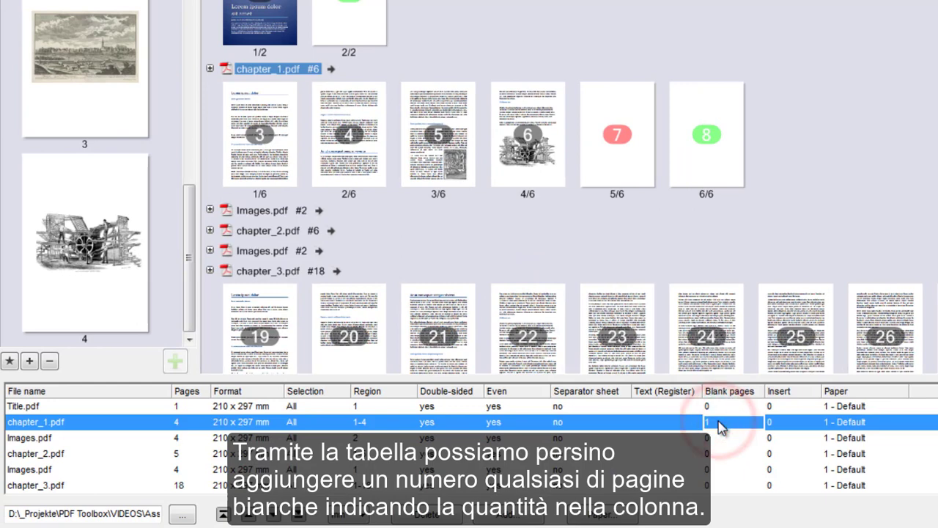
left_click(719, 423)
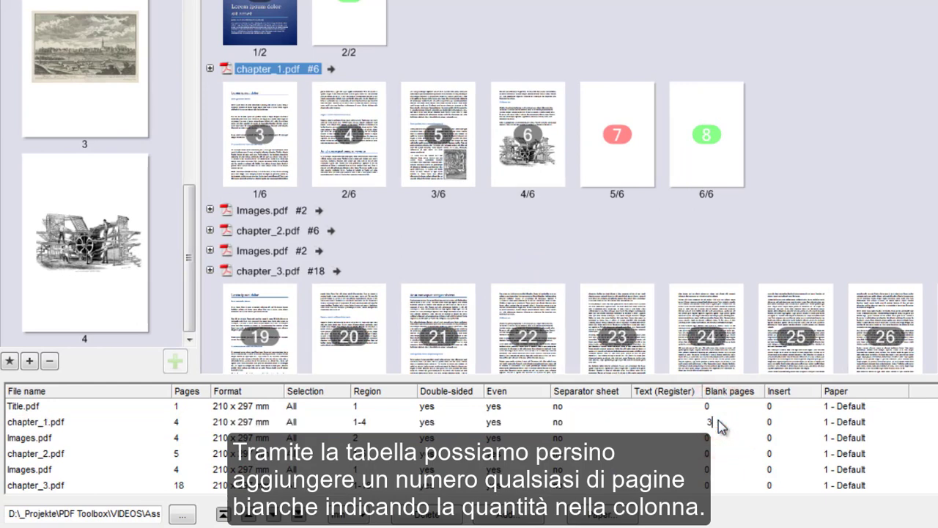
key("Return")
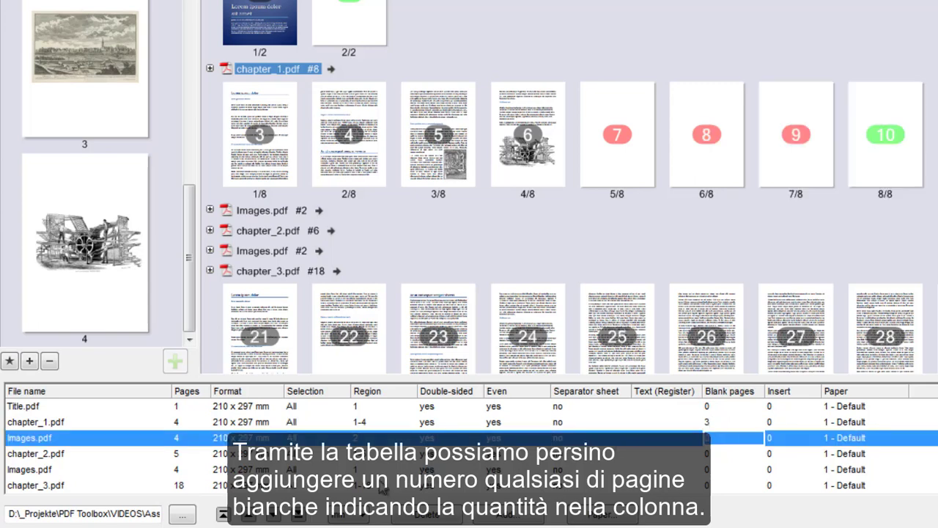
Set the page region of chapter_3.pdf to 1-4,10-13 in the file table
left_click(376, 487)
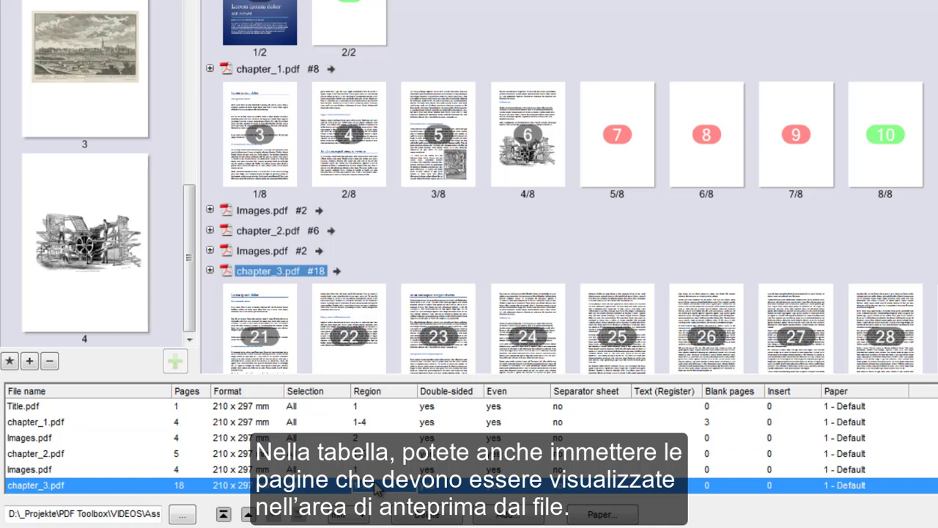
double_click(376, 487)
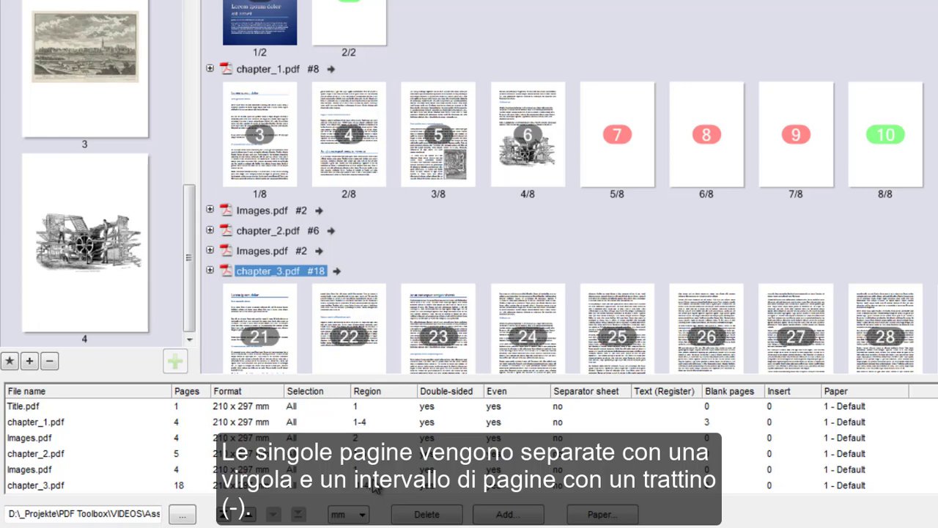
key("Up")
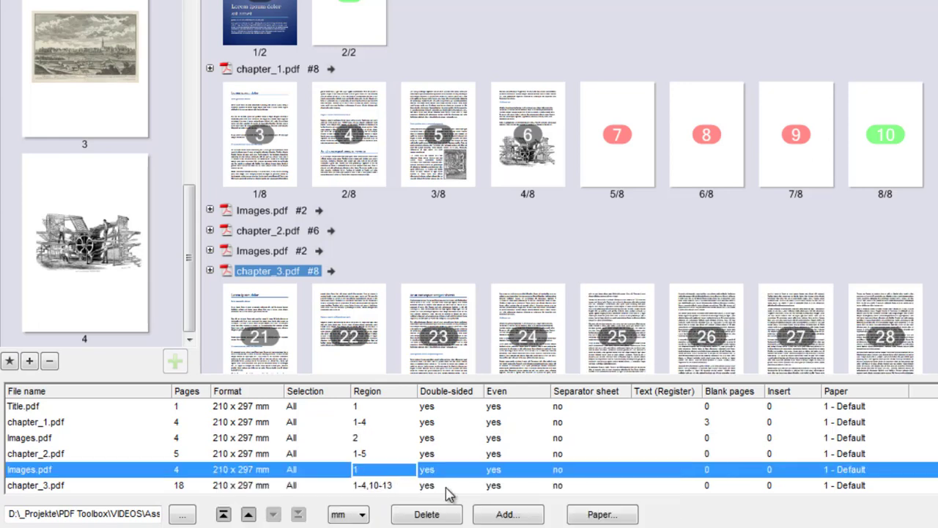
Set the Double-sided option of chapter_3.pdf to no, and switch it back to yes
left_click(446, 485)
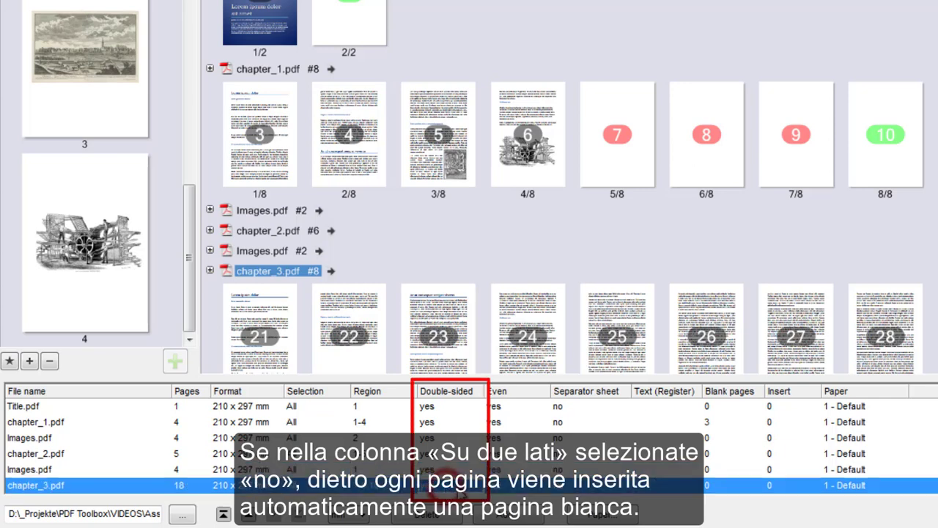
left_click(446, 485)
left_click(448, 502)
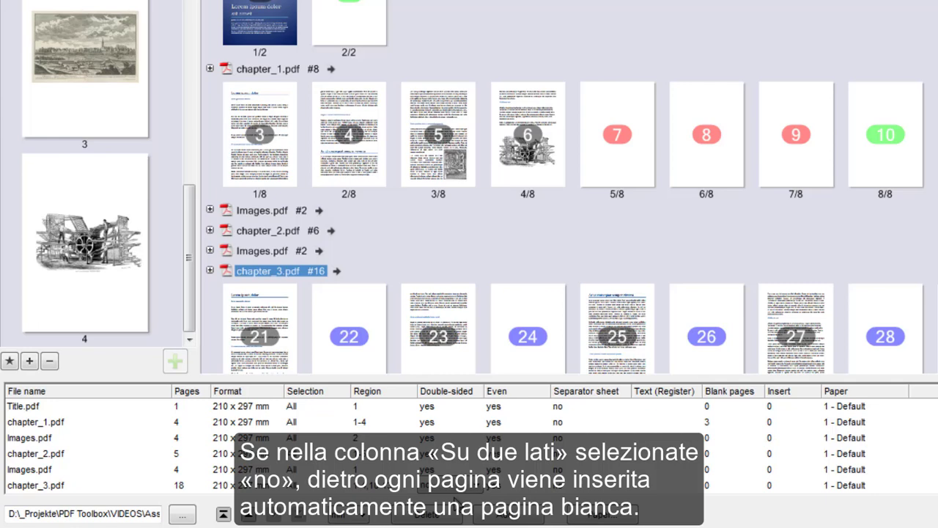
left_click(451, 488)
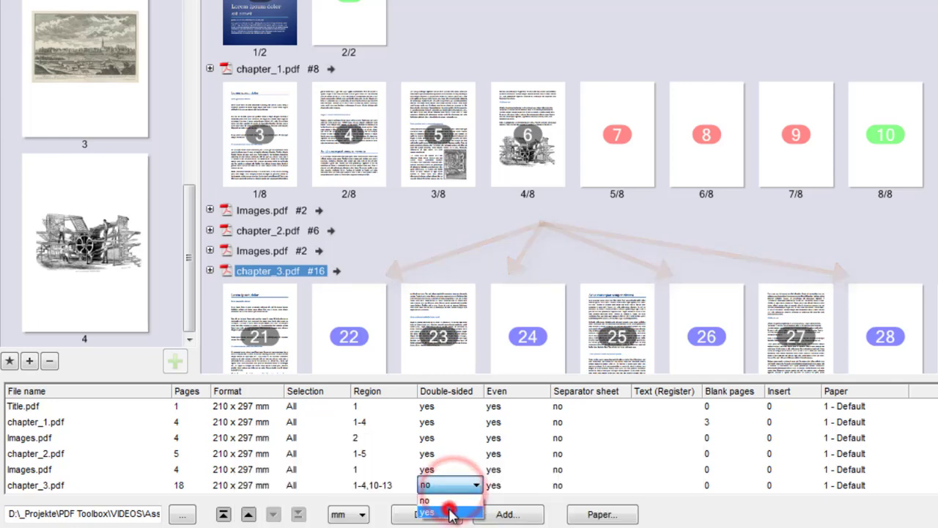
left_click(448, 512)
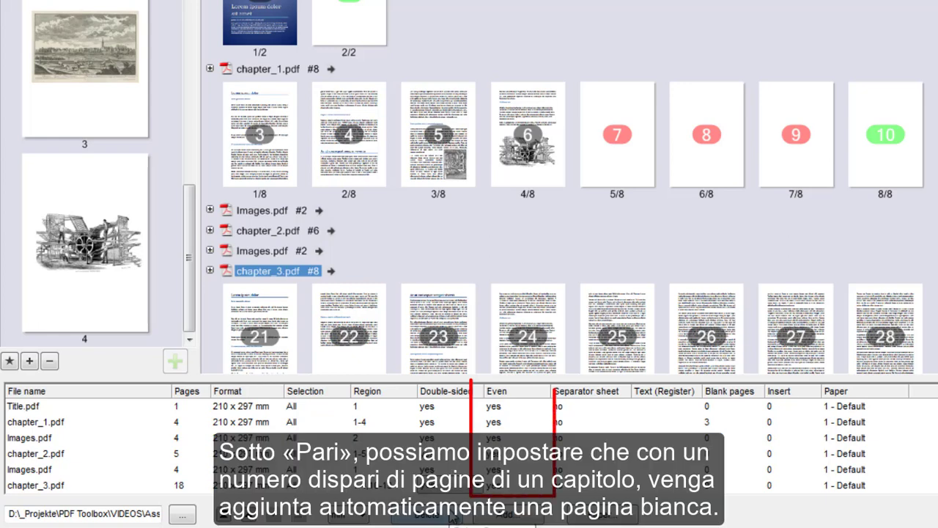
Try the Even option of chapter_1.pdf set to no
left_click(506, 423)
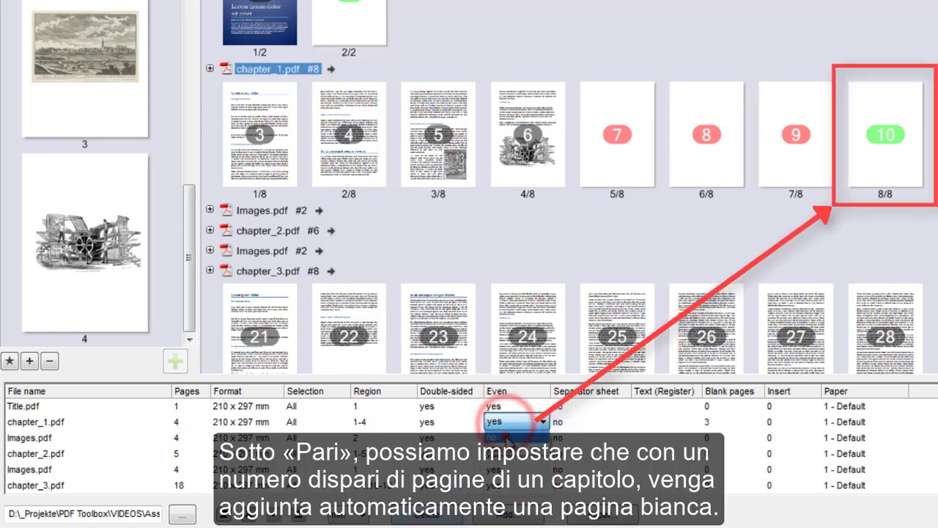
left_click(508, 438)
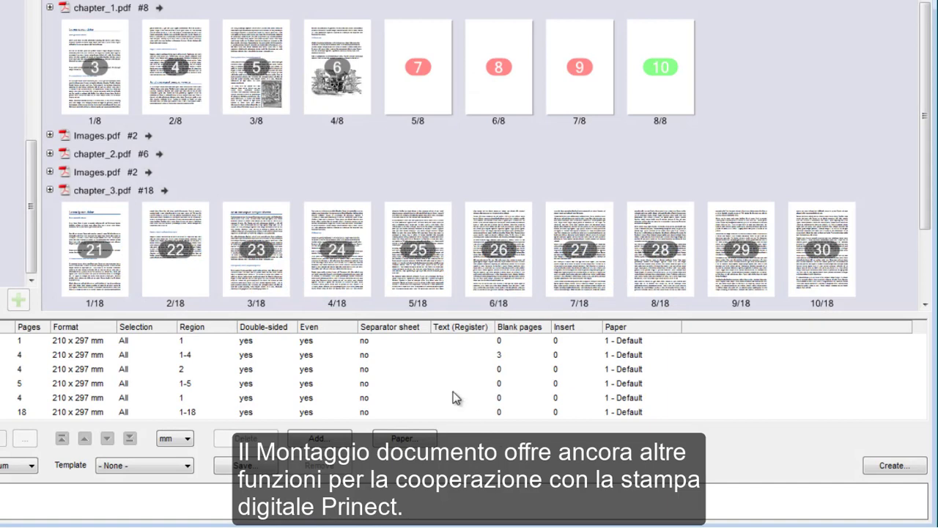
Set the separator sheet to Insert for chapter_1.pdf and to Index Sheet for chapter_3.pdf
left_click(410, 355)
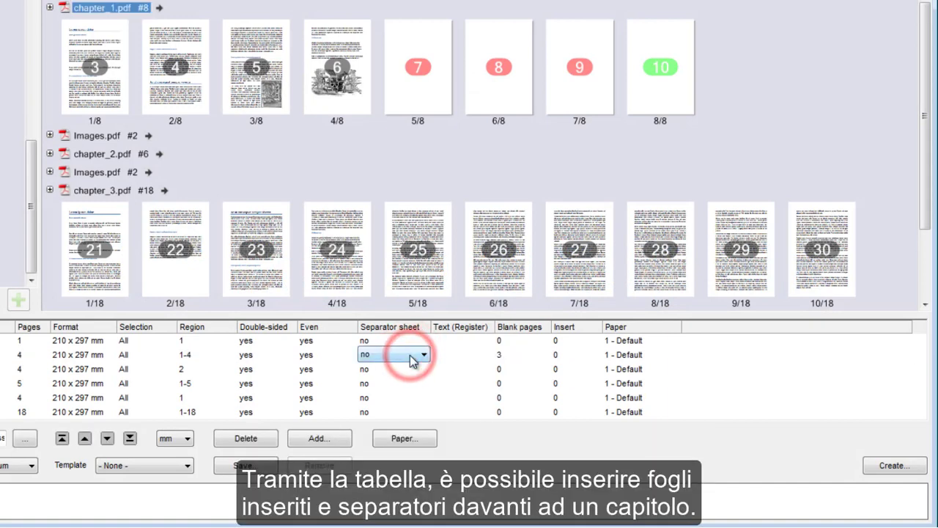
left_click(402, 377)
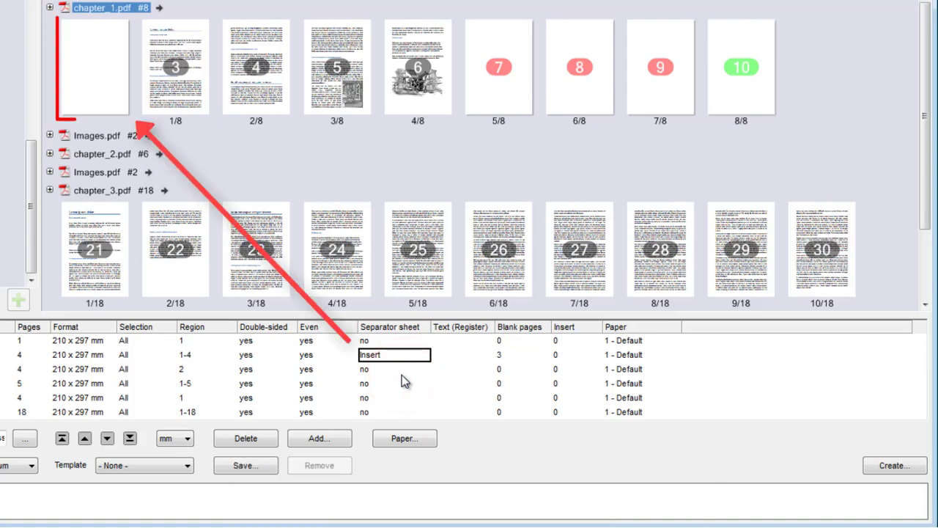
left_click(388, 412)
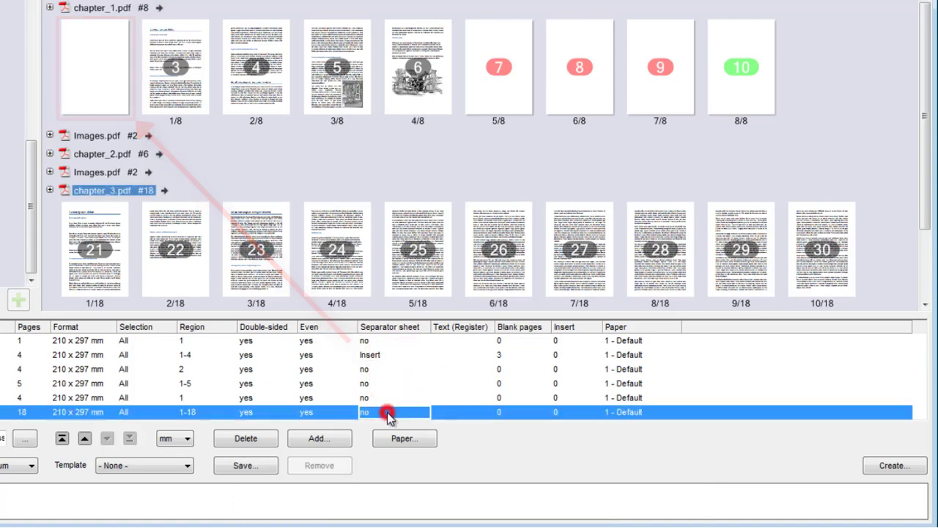
left_click(387, 412)
left_click(387, 412)
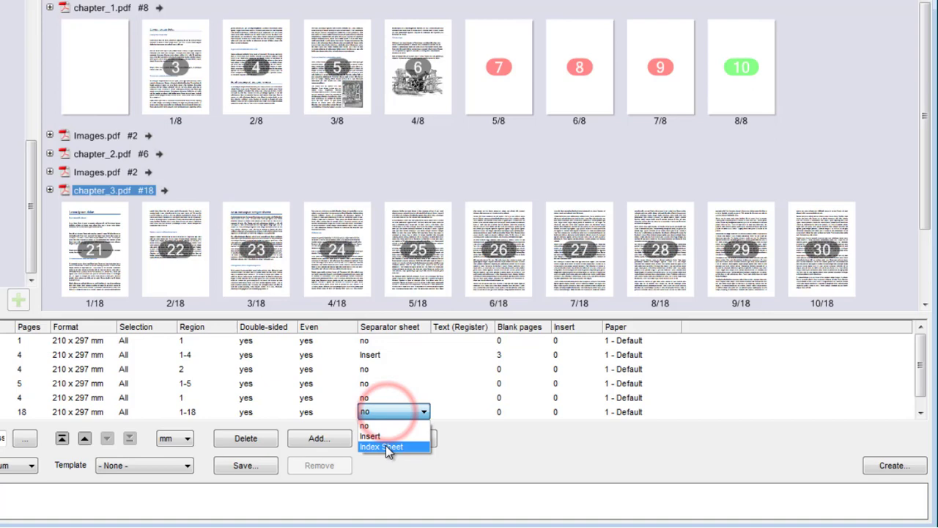
left_click(386, 445)
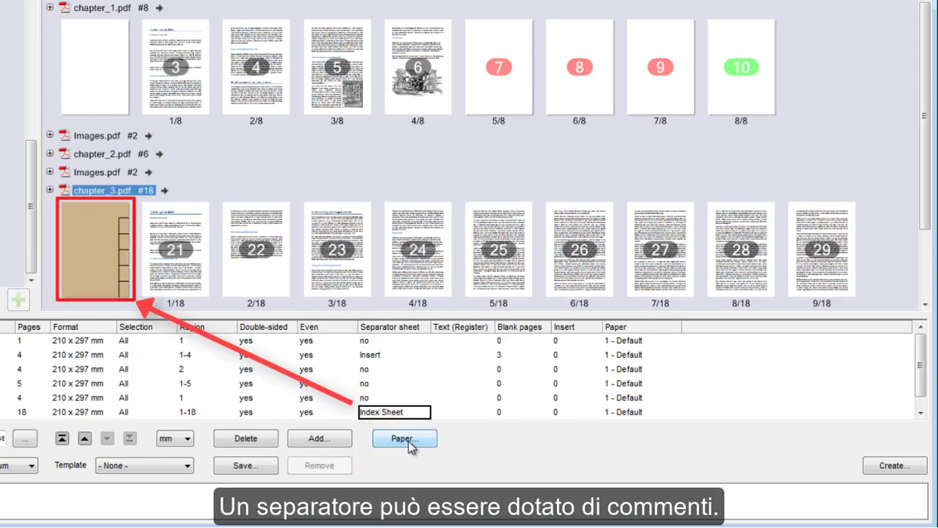
Label the index sheet of chapter_3.pdf with the register text "Kommentar"
left_click(470, 412)
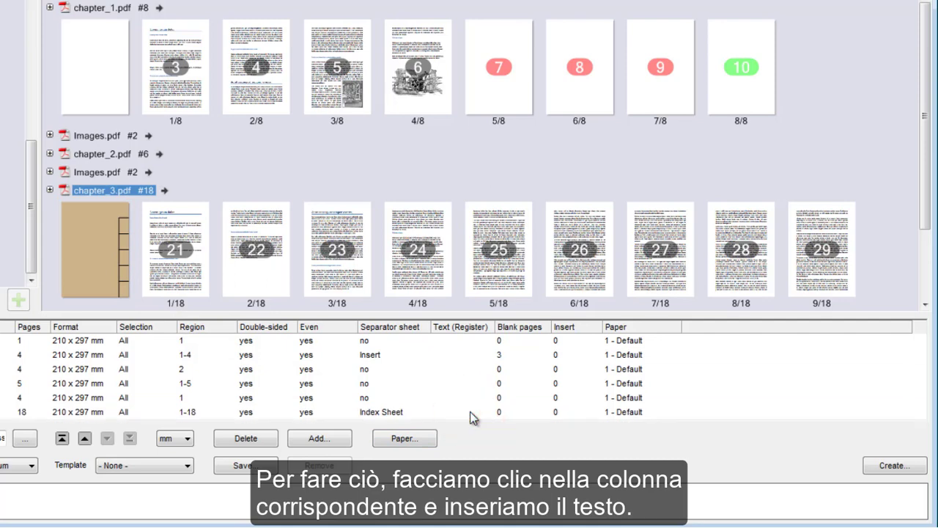
type("comment")
key("Return")
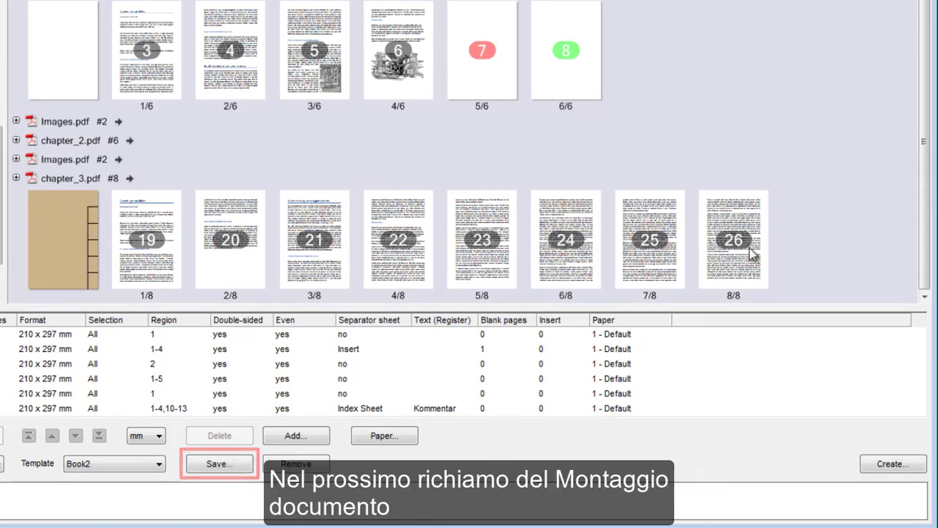
Check the list of saved templates and keep Book2 selected
left_click(155, 481)
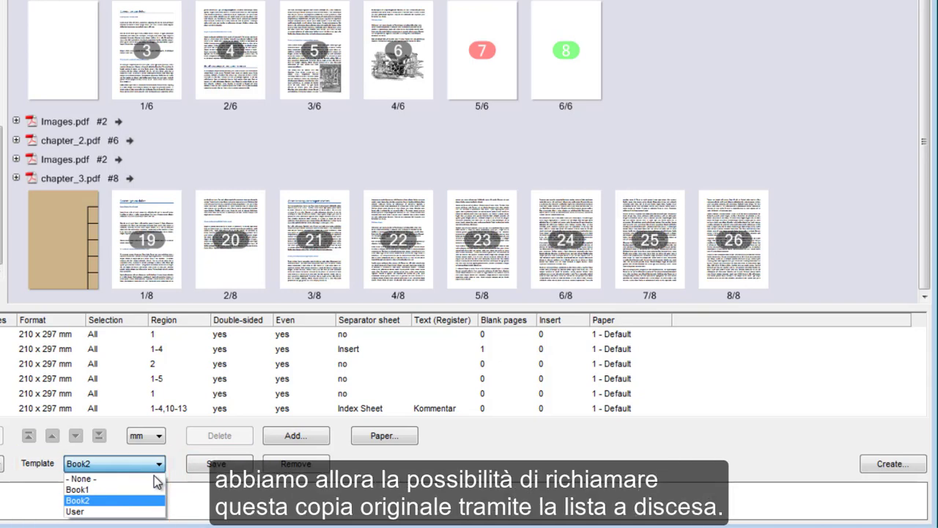
left_click(154, 474)
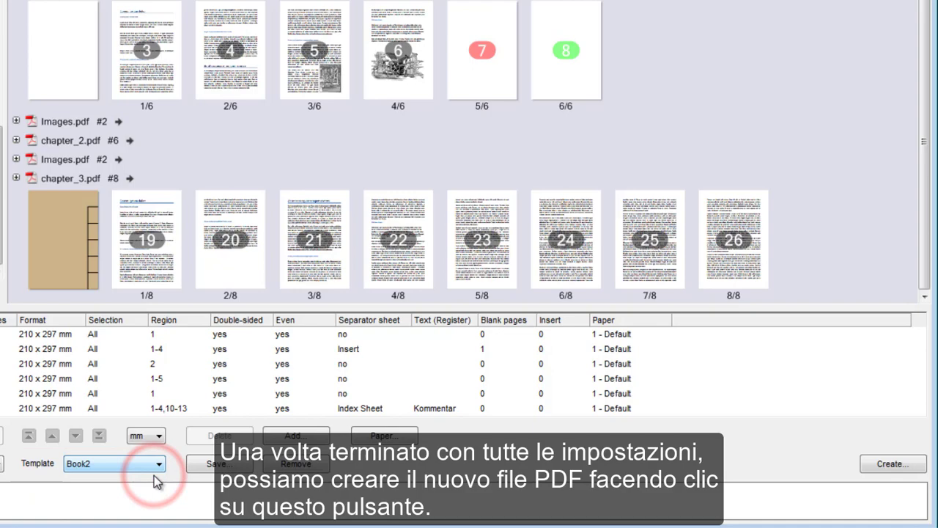
Create the assembled PDF and save it under the file name "book" in the Daten folder
left_click(876, 463)
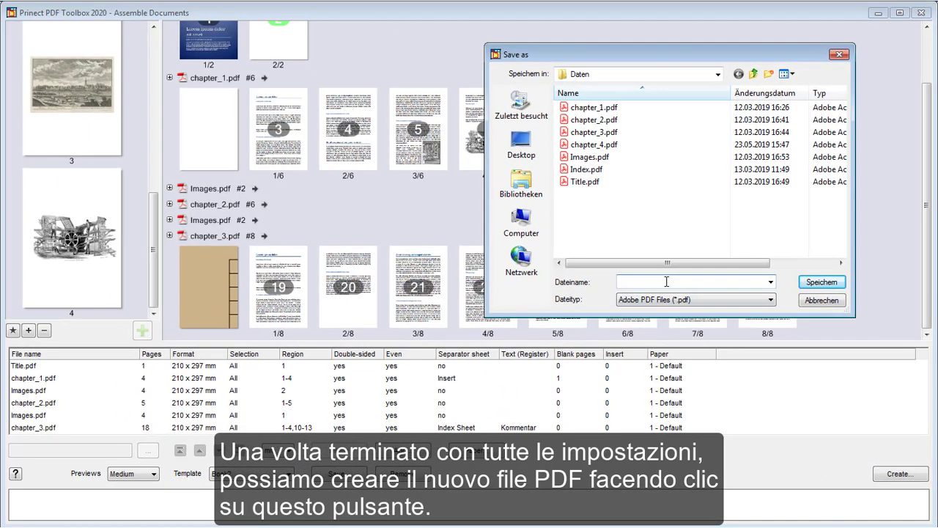
type("book")
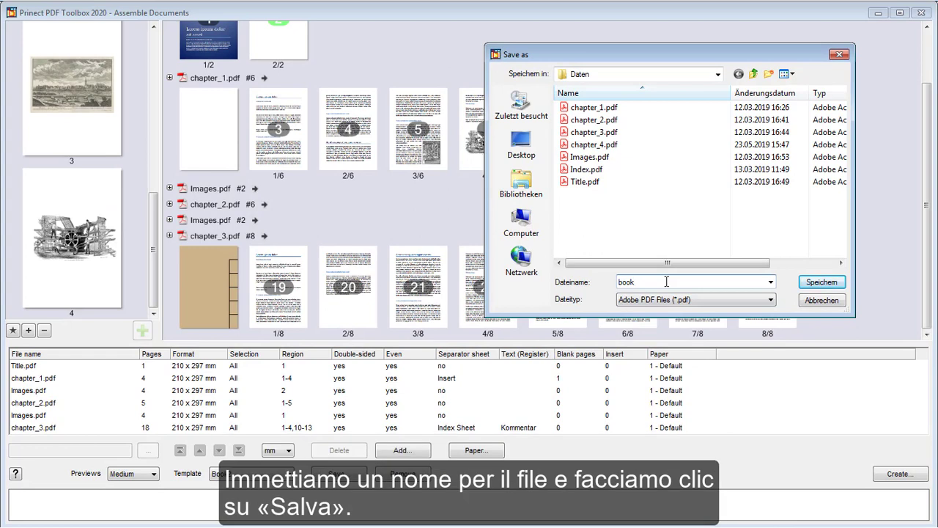
left_click(813, 286)
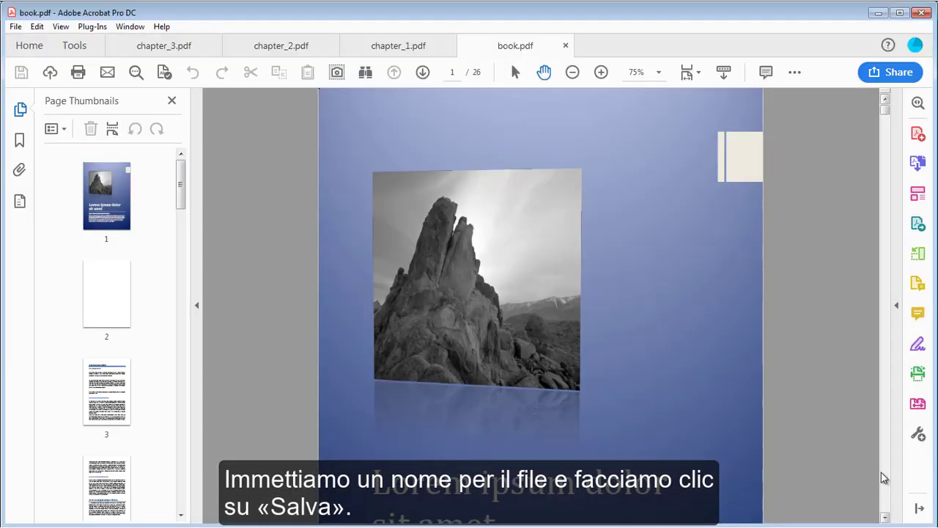